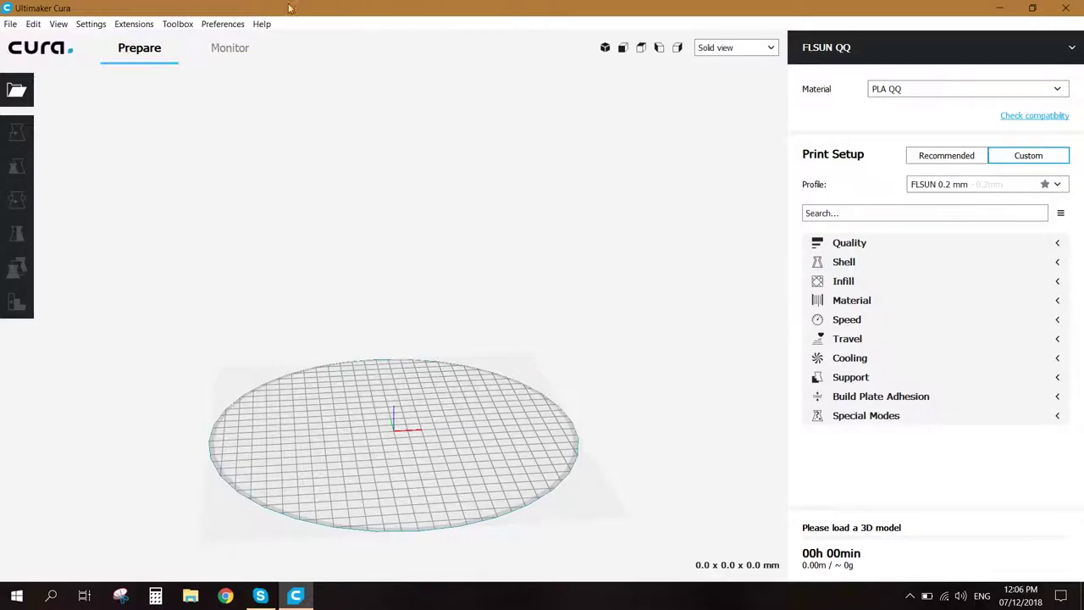
Open the machine settings of the FLSUN QQ printer from the printer management list
click(90, 25)
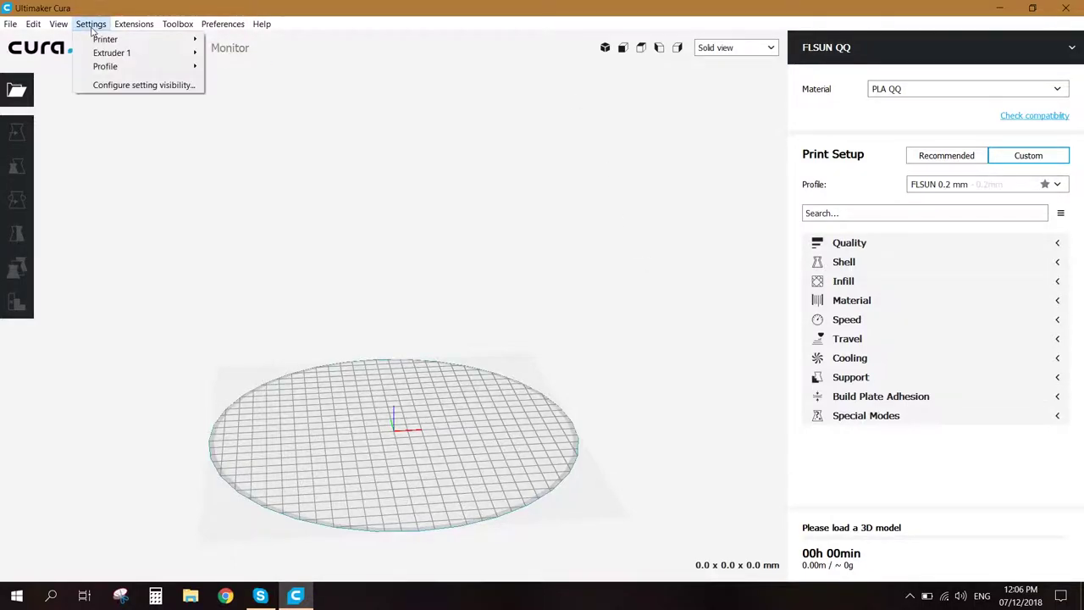
mouse_move(144, 40)
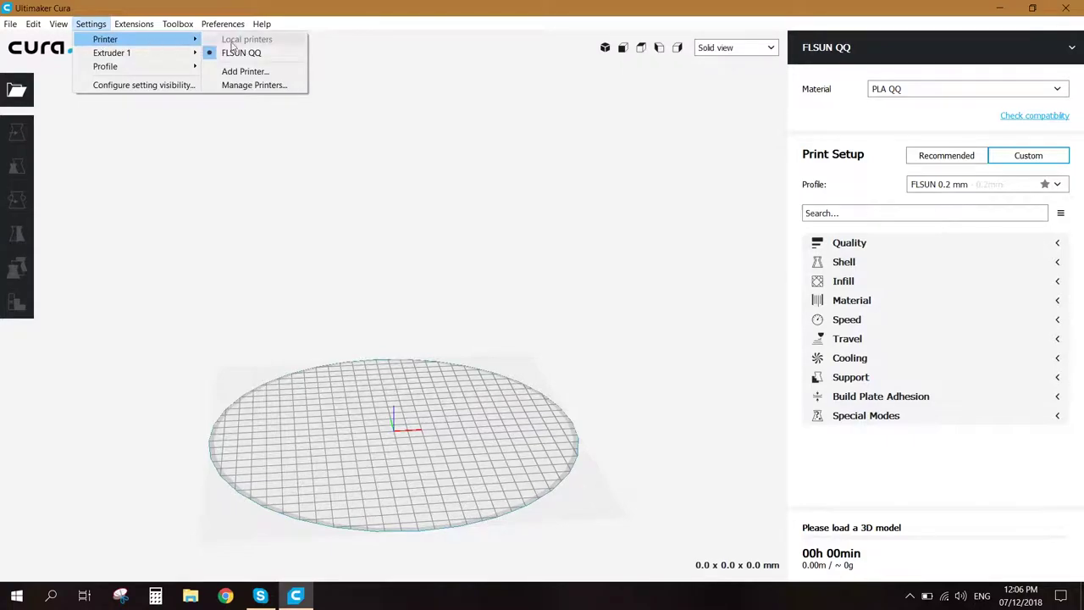
click(282, 87)
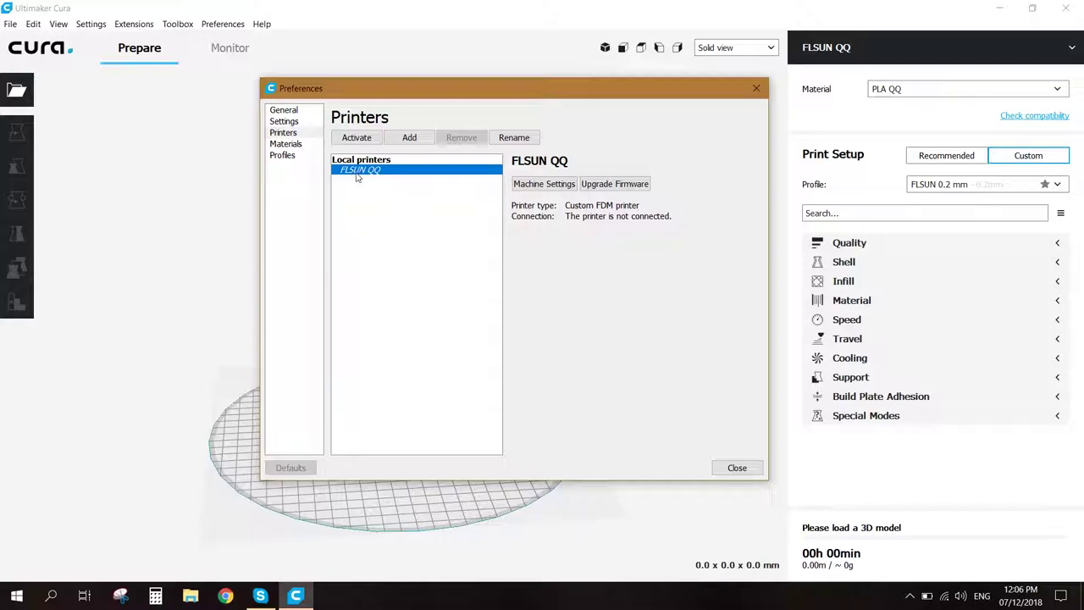
click(544, 184)
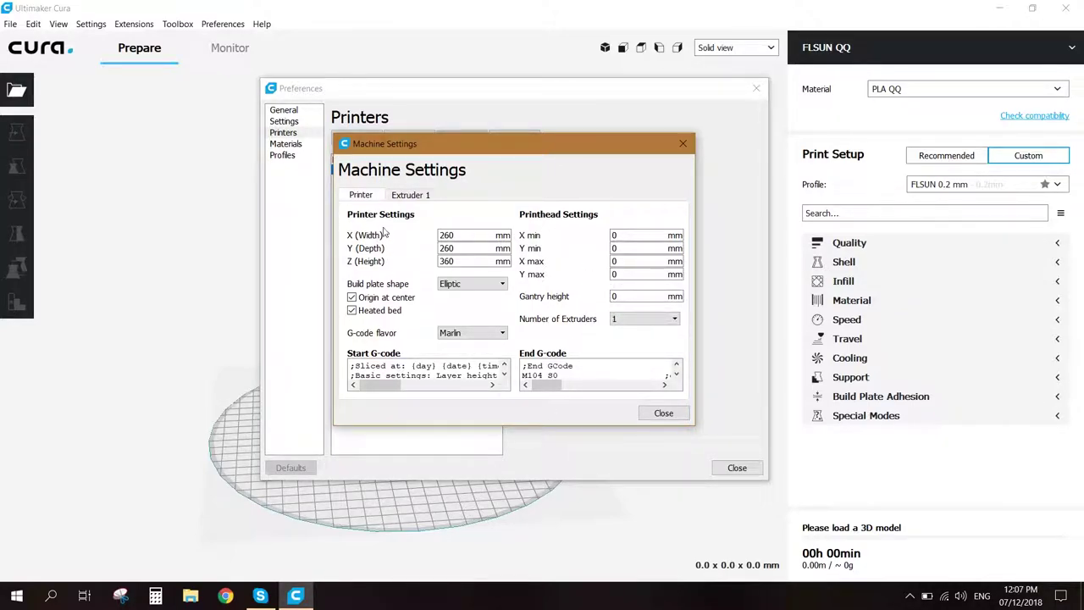
Choose Elliptic as the build plate shape and Marlin as the G-code flavor for the FLSUN QQ
mouse_move(583, 245)
click(496, 284)
click(474, 310)
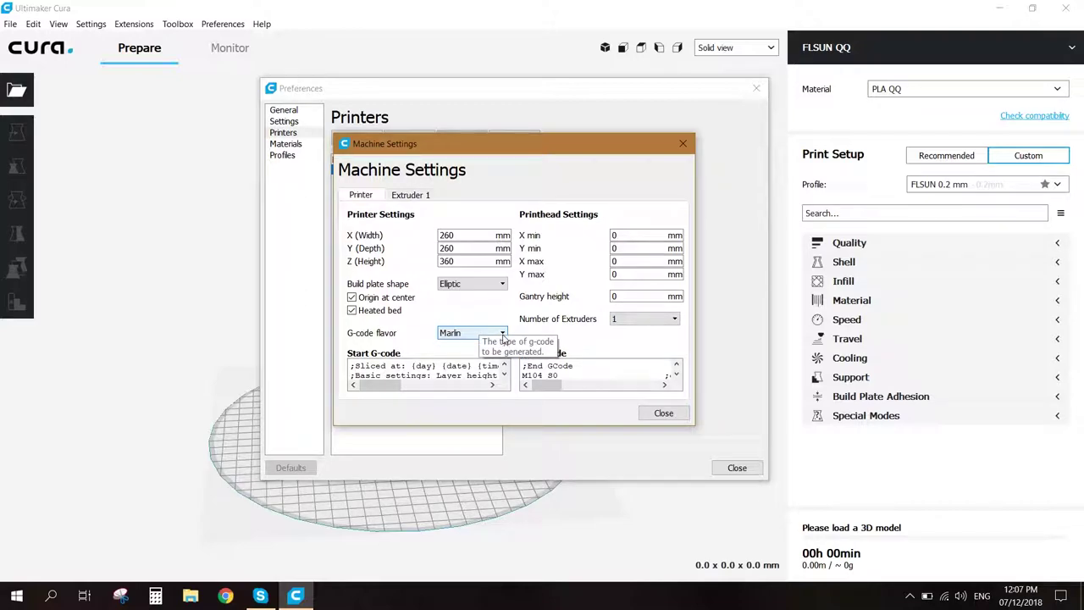
click(502, 335)
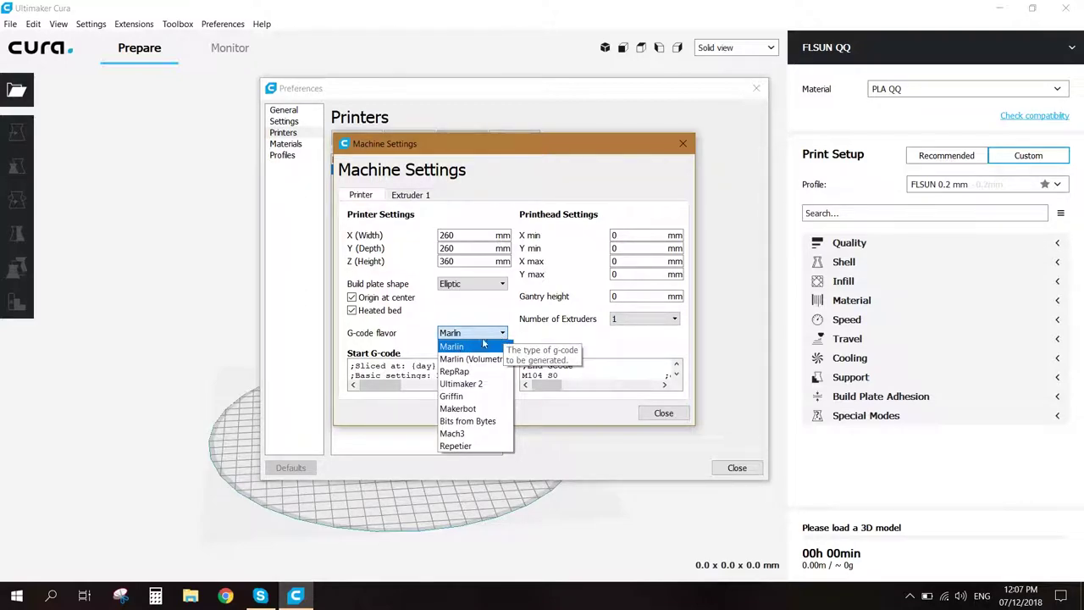
click(479, 346)
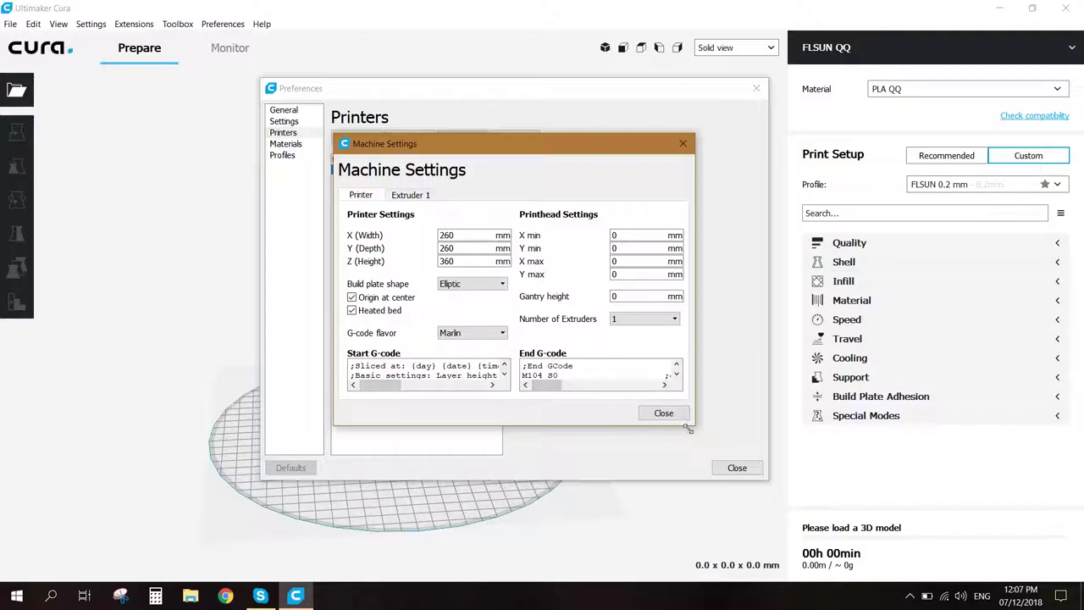
Examine the start and end G-code and Extruder 1's nozzle settings, and close the machine settings
drag(688, 430, 796, 557)
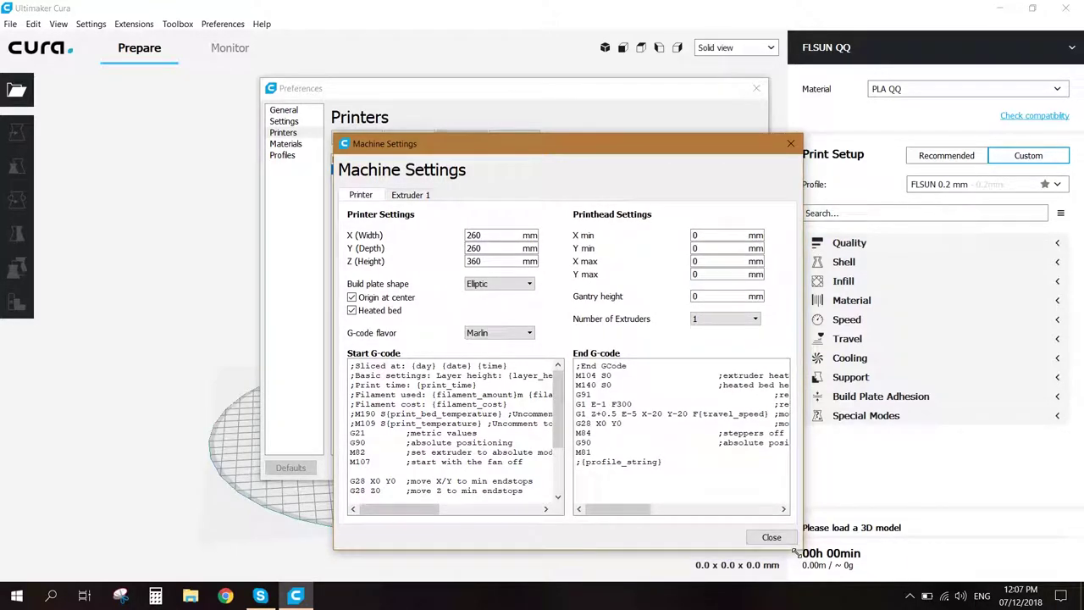
drag(796, 557, 749, 442)
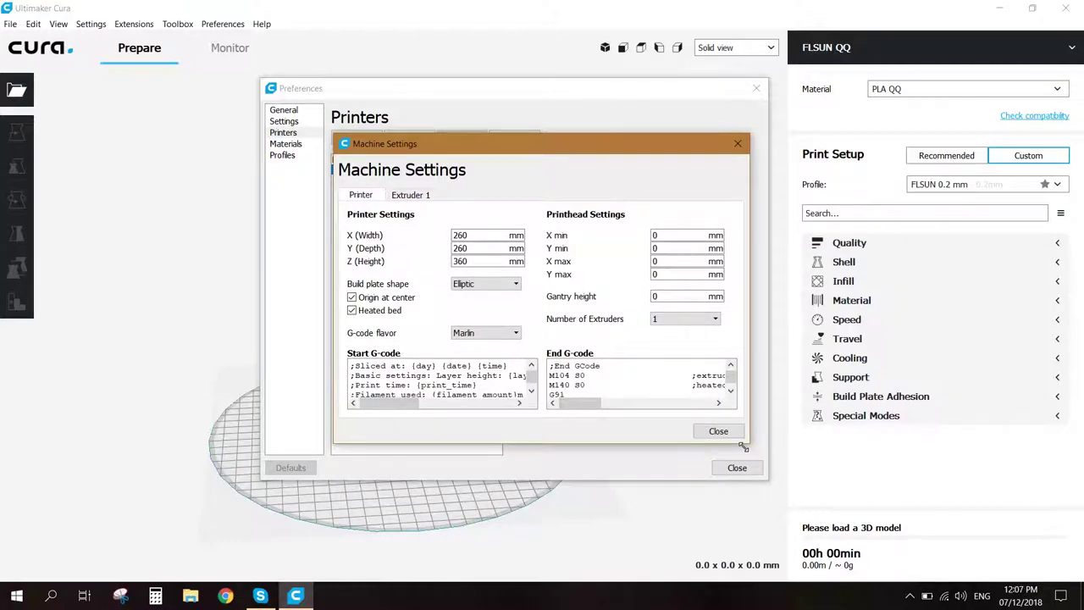
click(427, 194)
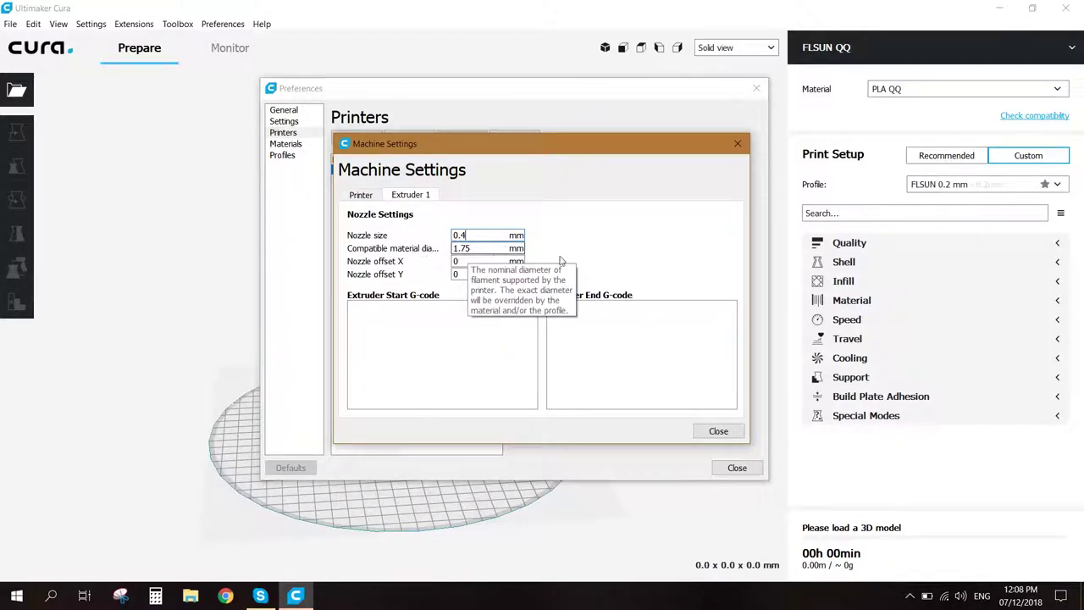
click(714, 431)
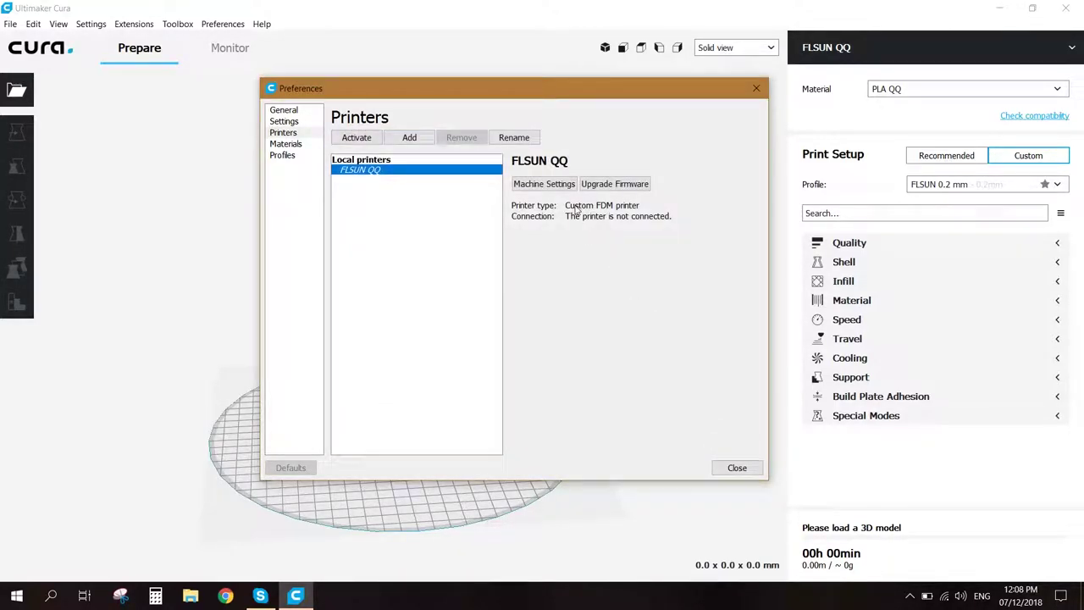
Review the PLA QQ material's information and print settings, and close the preferences
click(292, 145)
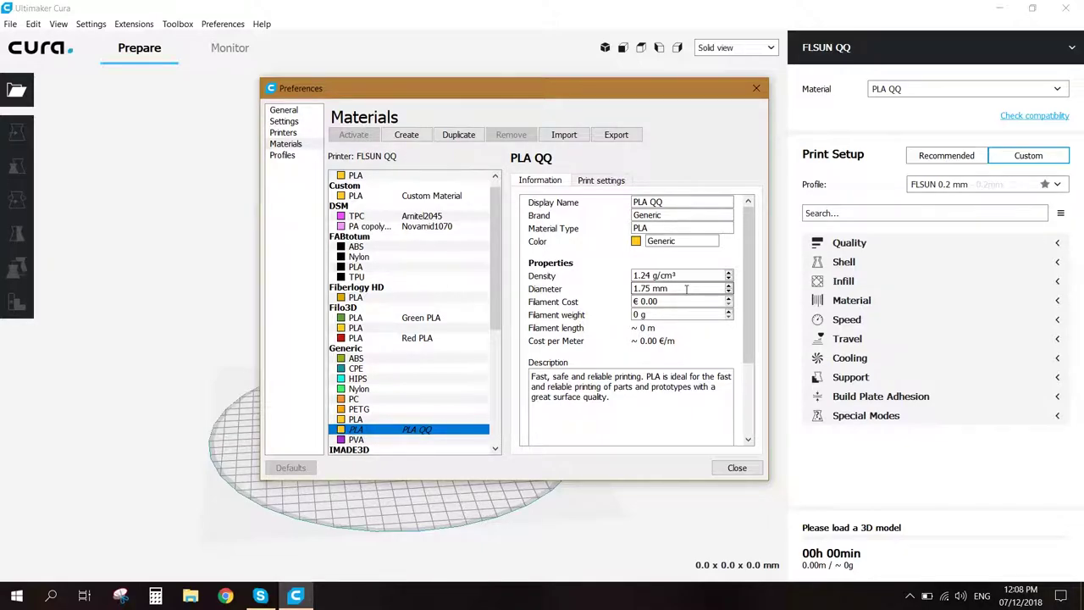
click(602, 181)
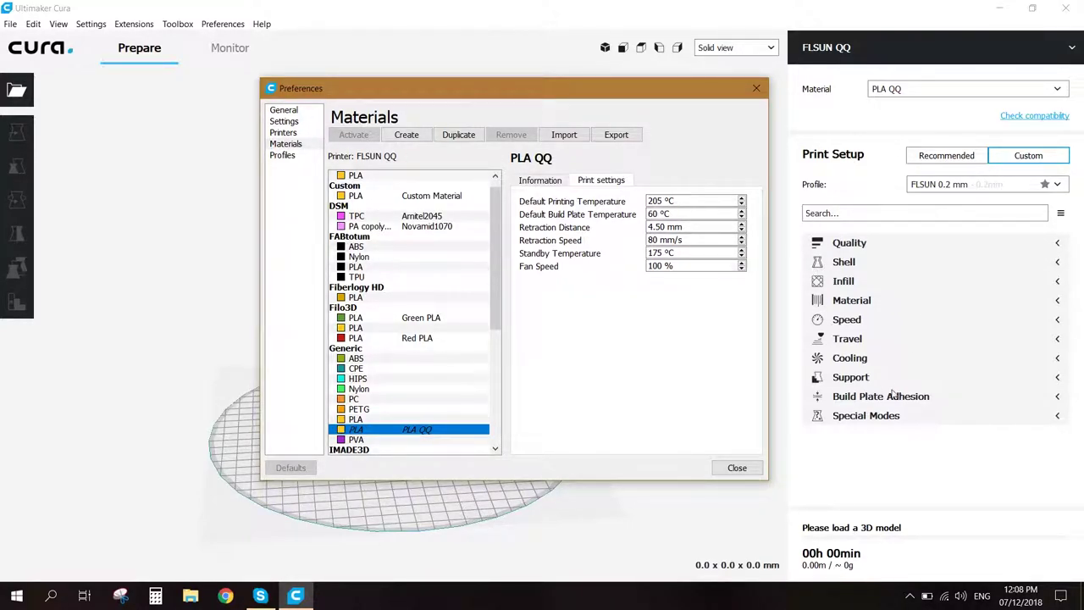
click(734, 468)
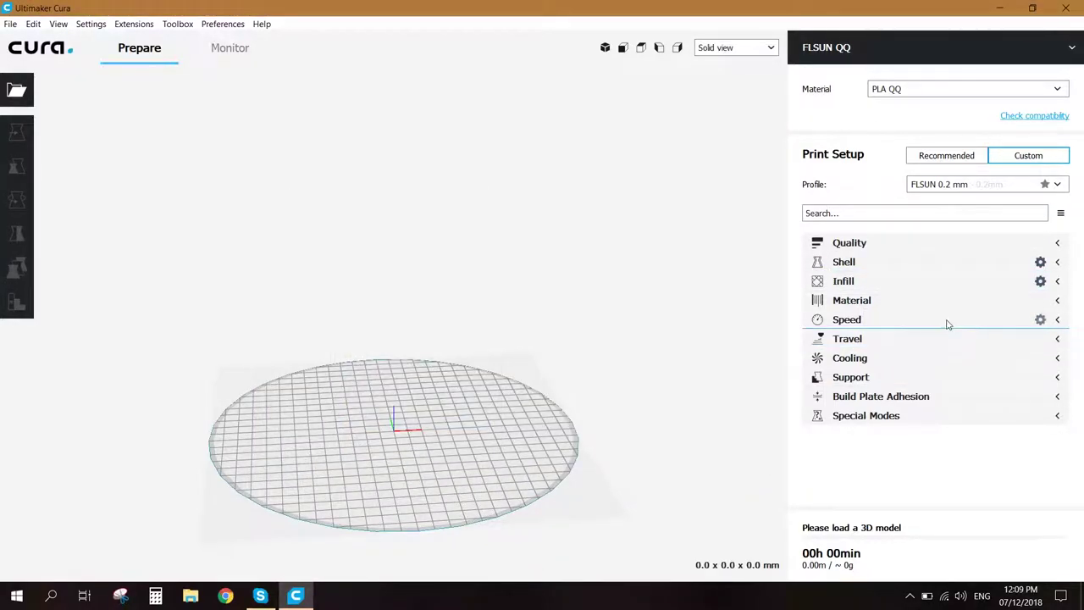
Examine the Quality settings and the Shell settings of the FLSUN 0.2 mm profile
click(1056, 244)
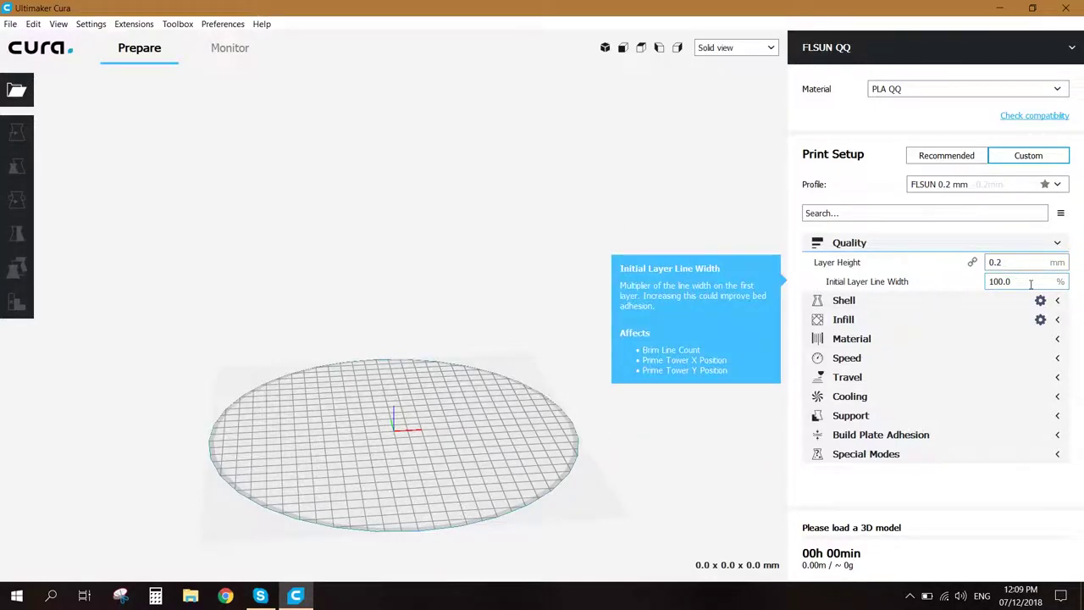
click(1064, 244)
click(934, 265)
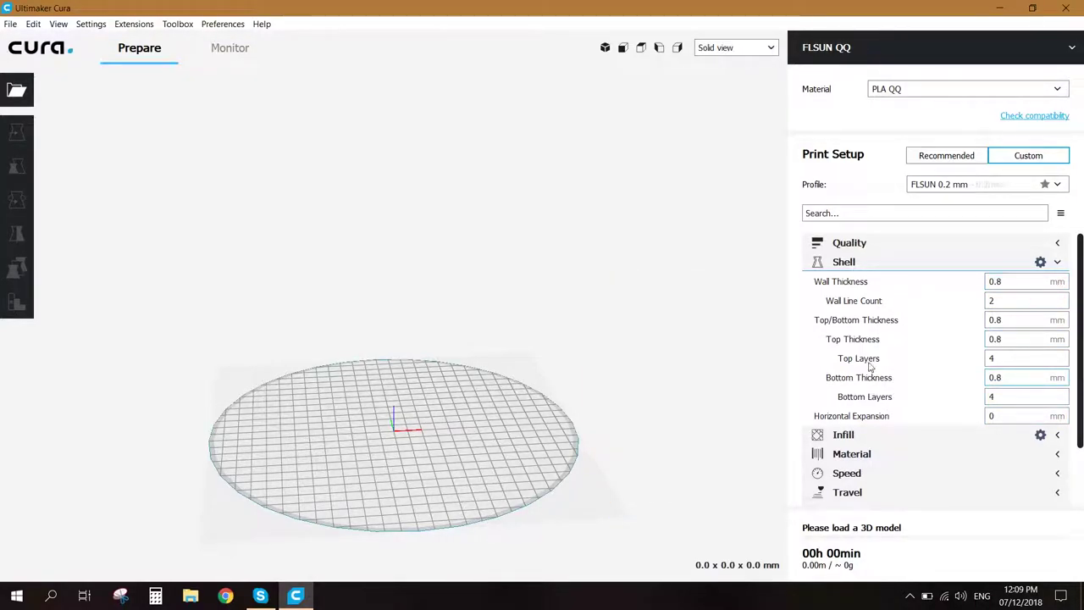
Search the print settings for "bottom layer", clear the search and collapse the Shell category
click(878, 214)
text(bottom layer)
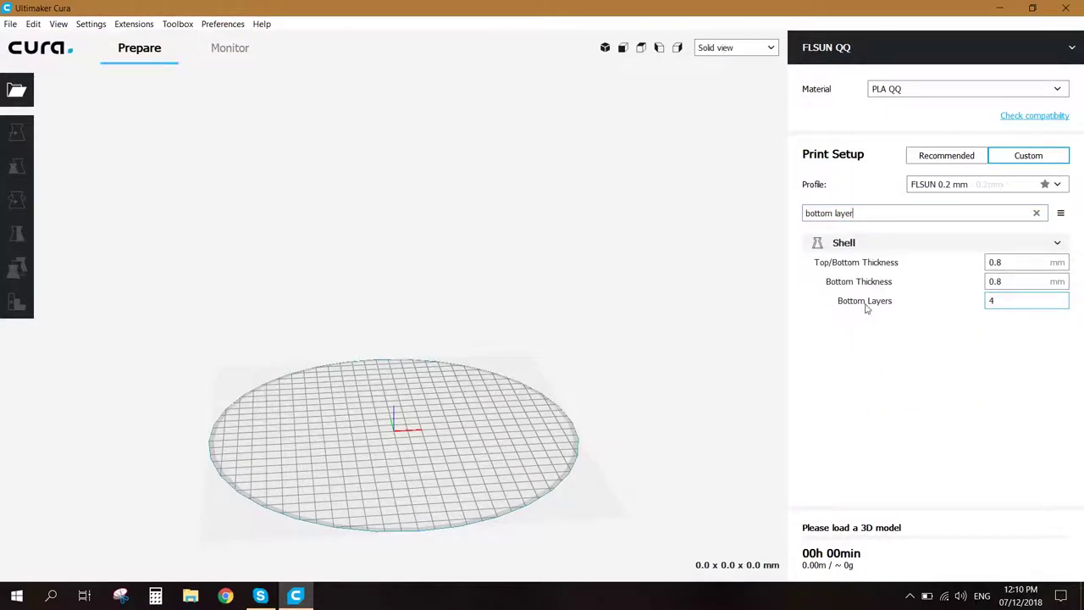
click(1036, 213)
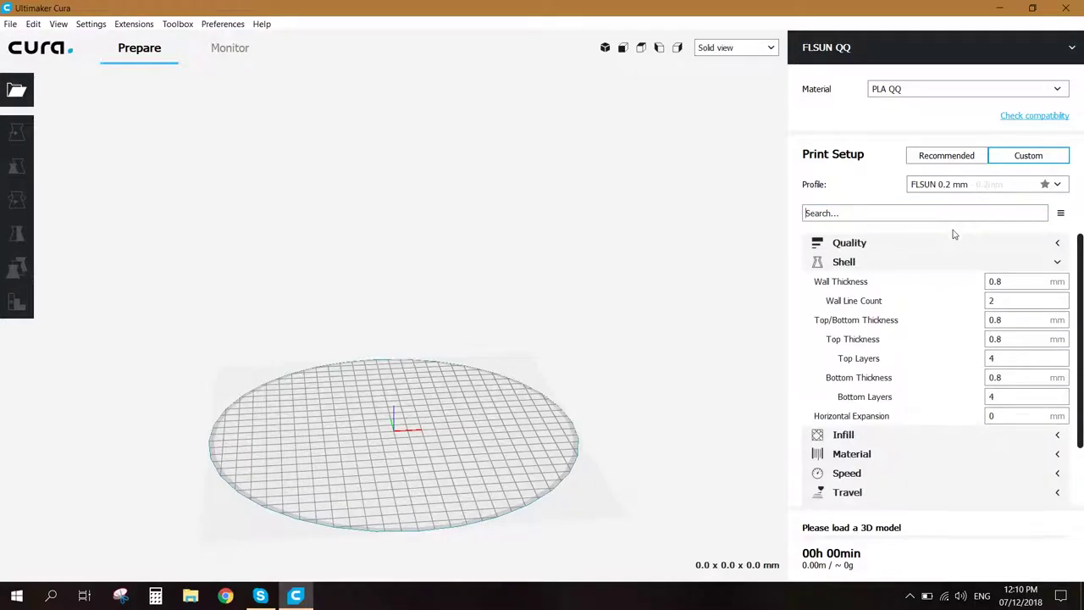
click(918, 268)
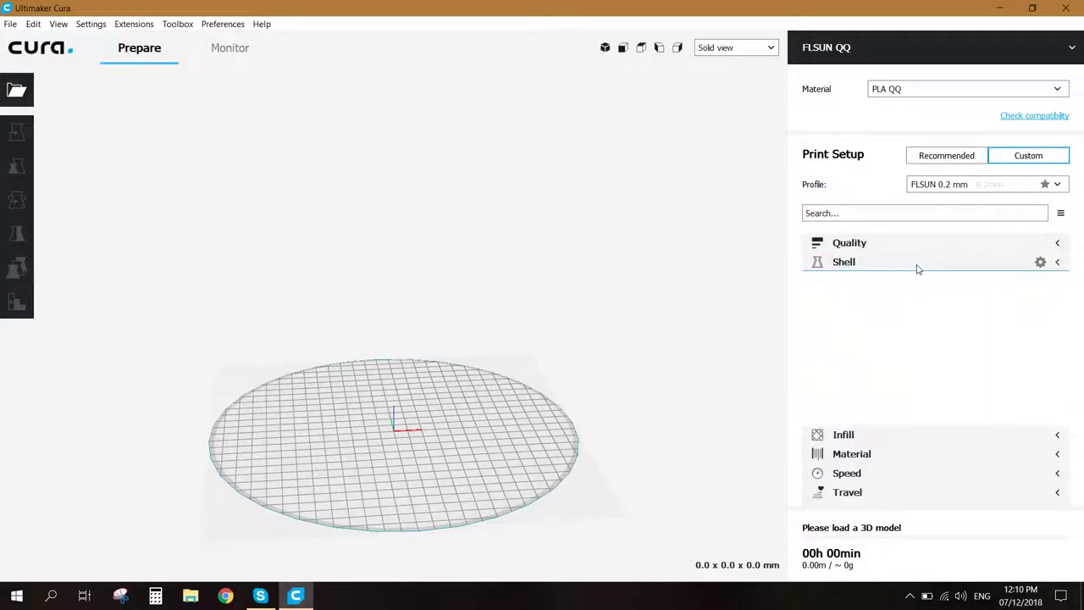
Review the infill density and pattern, and the temperature and retraction values in the Material category
click(914, 282)
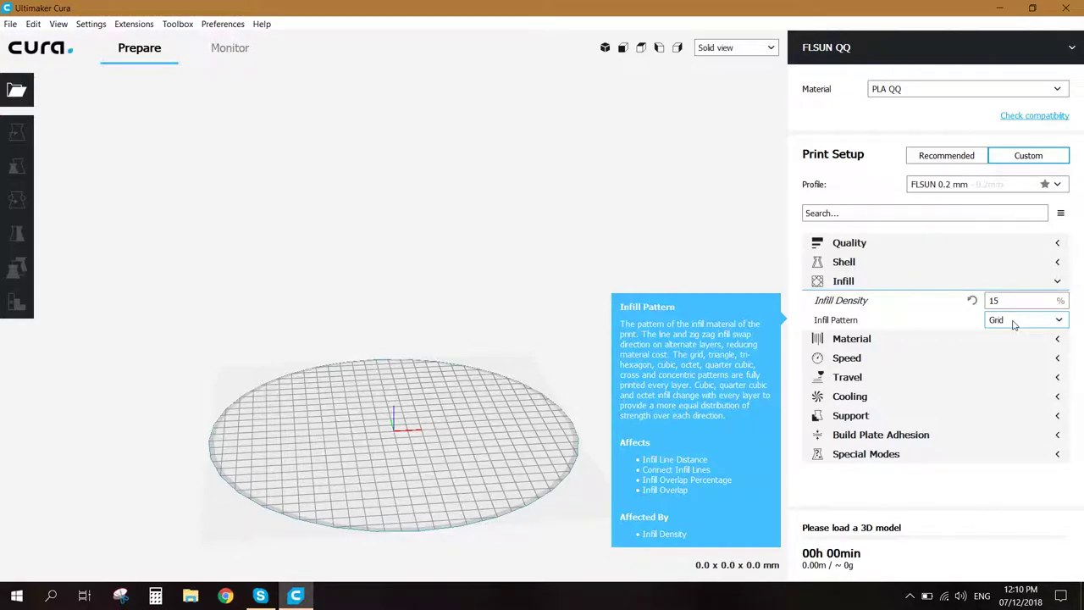
click(971, 282)
click(940, 300)
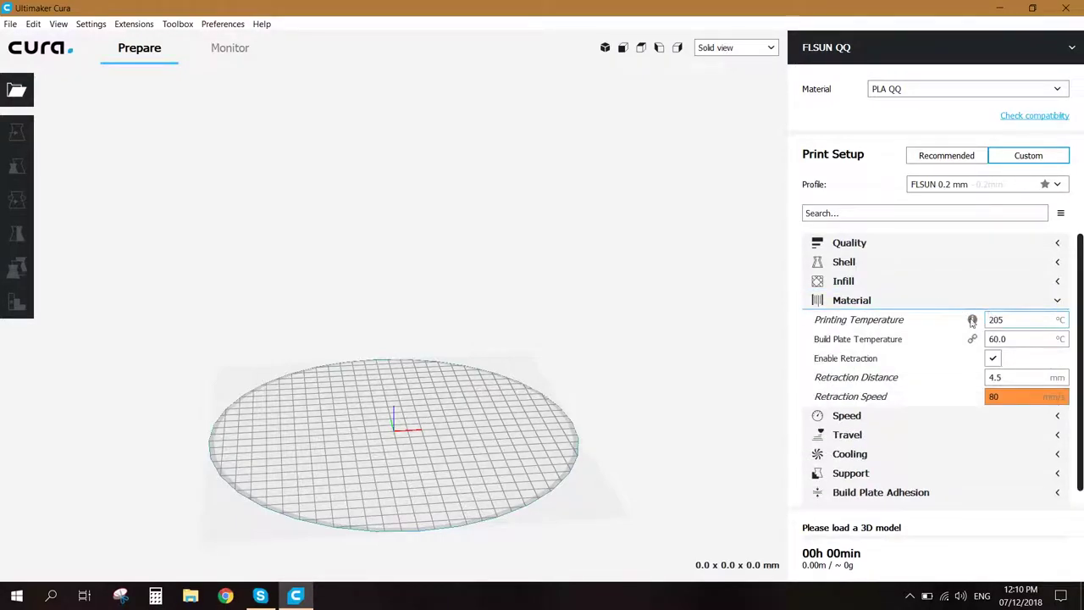
mouse_move(1033, 331)
click(938, 305)
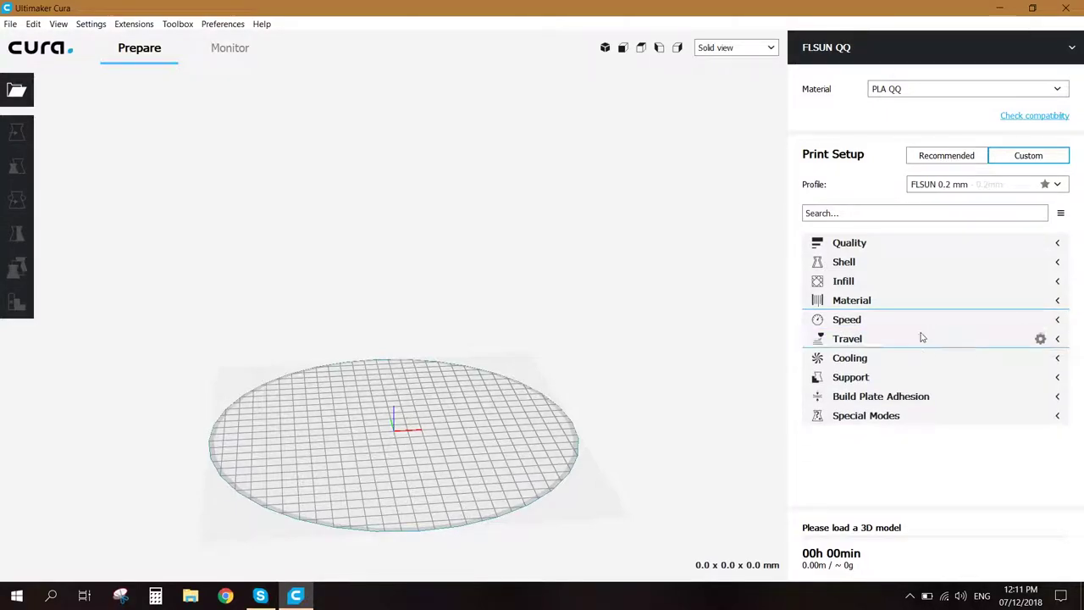
Examine the print, wall, top/bottom, travel and initial layer speeds in the Speed category
click(931, 326)
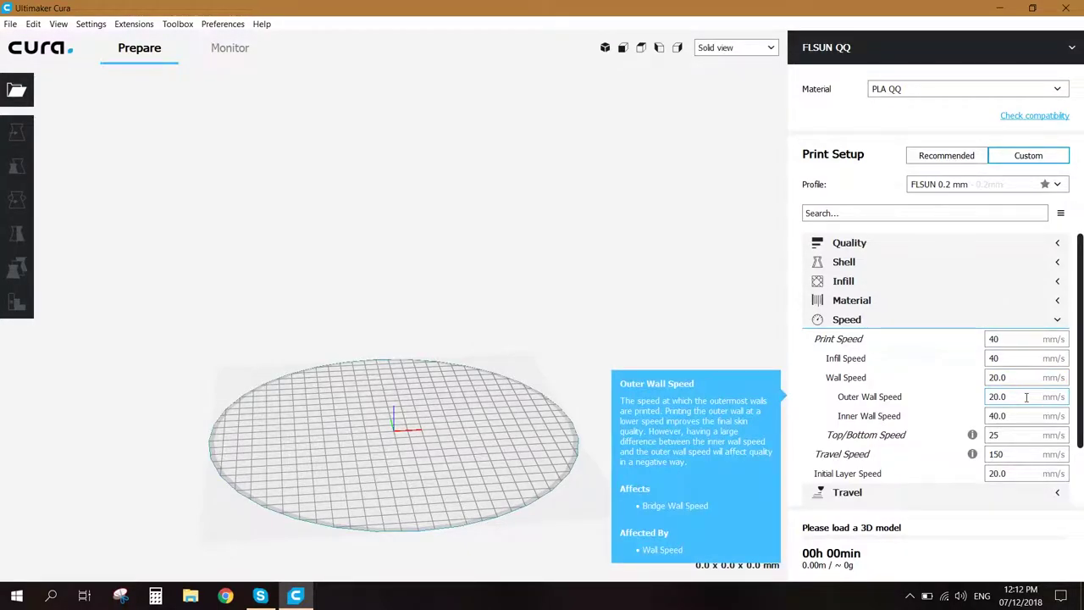
scroll(1026, 397, down, 1)
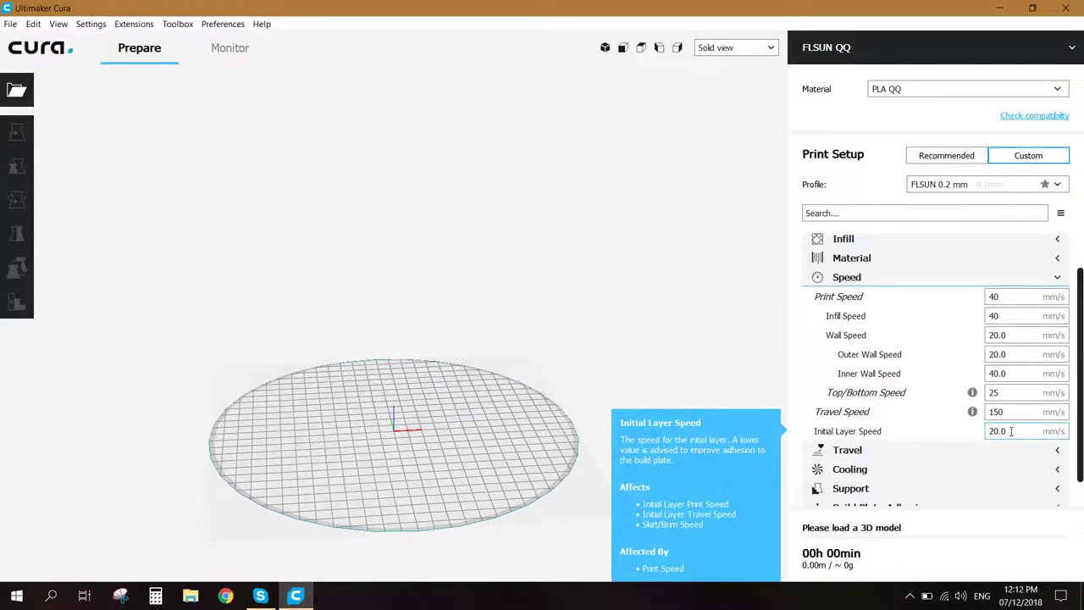
scroll(1011, 431, up, 2)
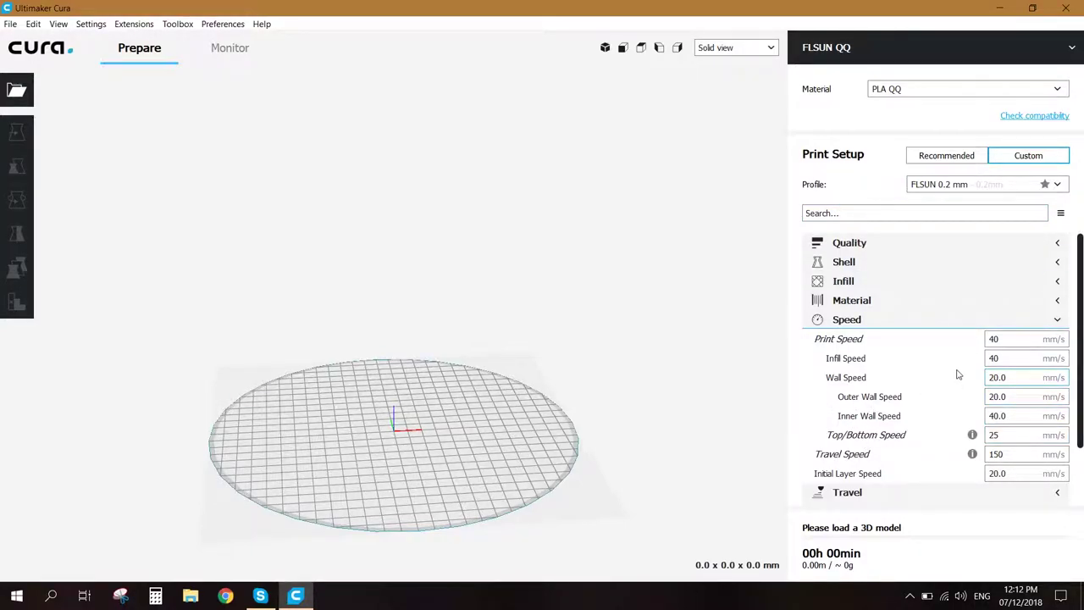
mouse_move(1000, 378)
mouse_move(907, 355)
click(949, 321)
Check the Z hop option in the Travel category and the fan settings in the Cooling category
click(940, 338)
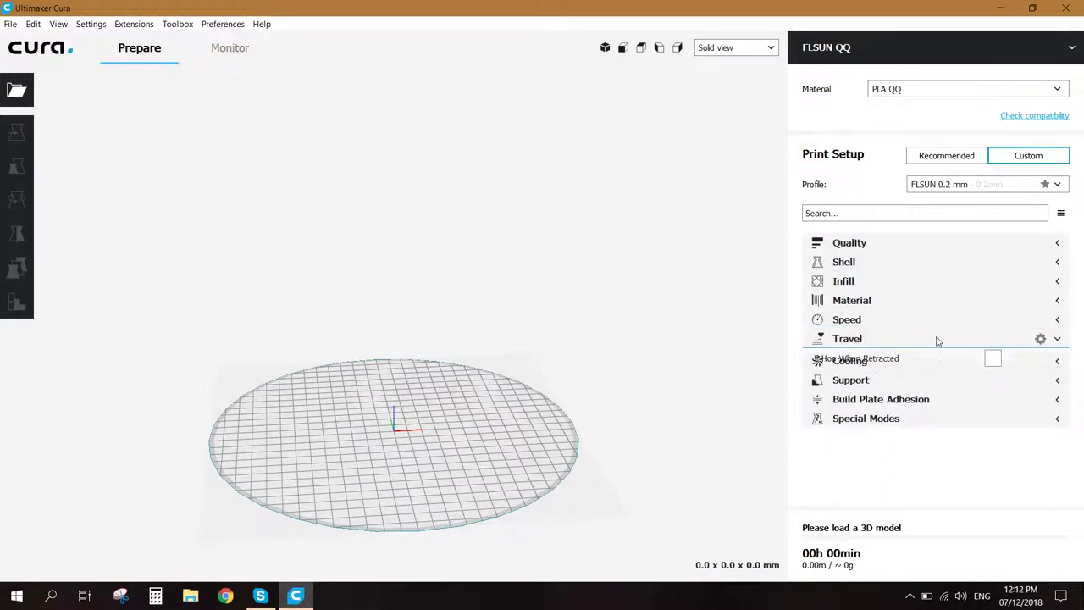
click(953, 339)
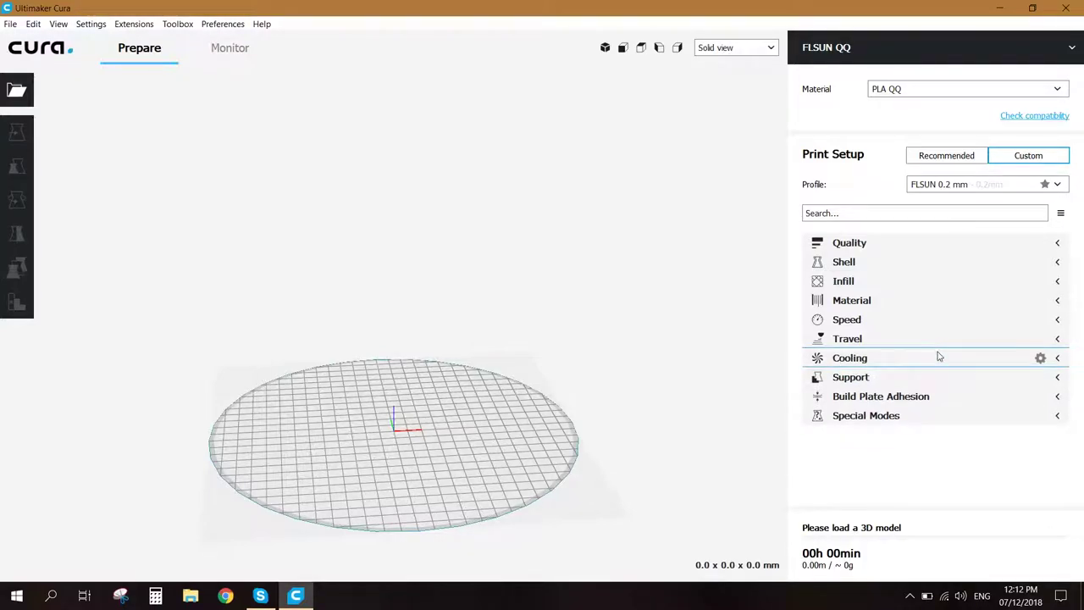
click(940, 357)
mouse_move(888, 388)
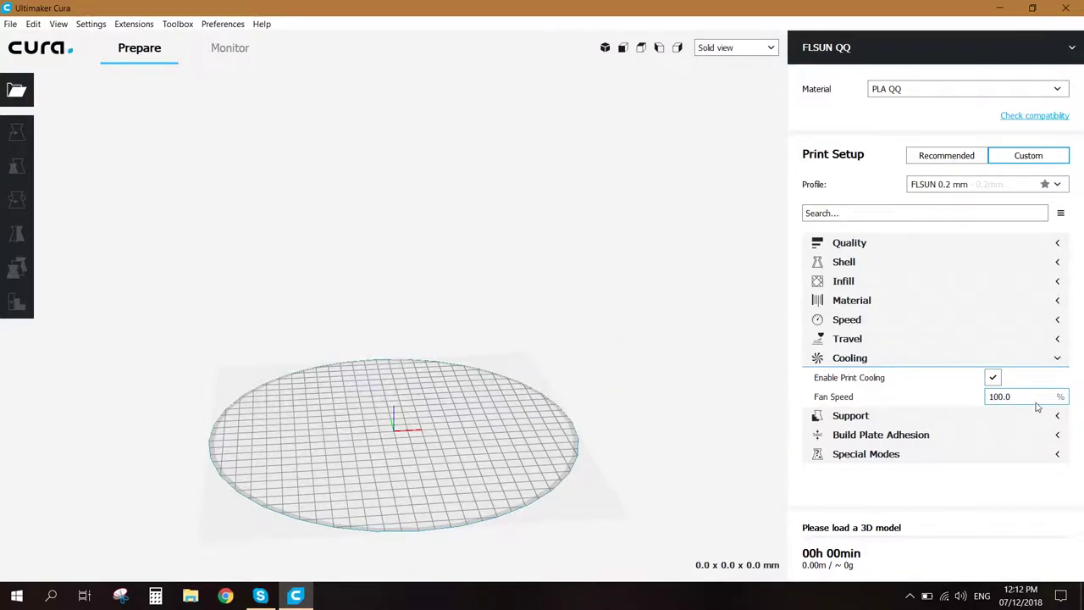
mouse_move(1015, 397)
click(1019, 356)
Review the support generation, build plate adhesion type and Spiralize Outer Contour settings
click(937, 377)
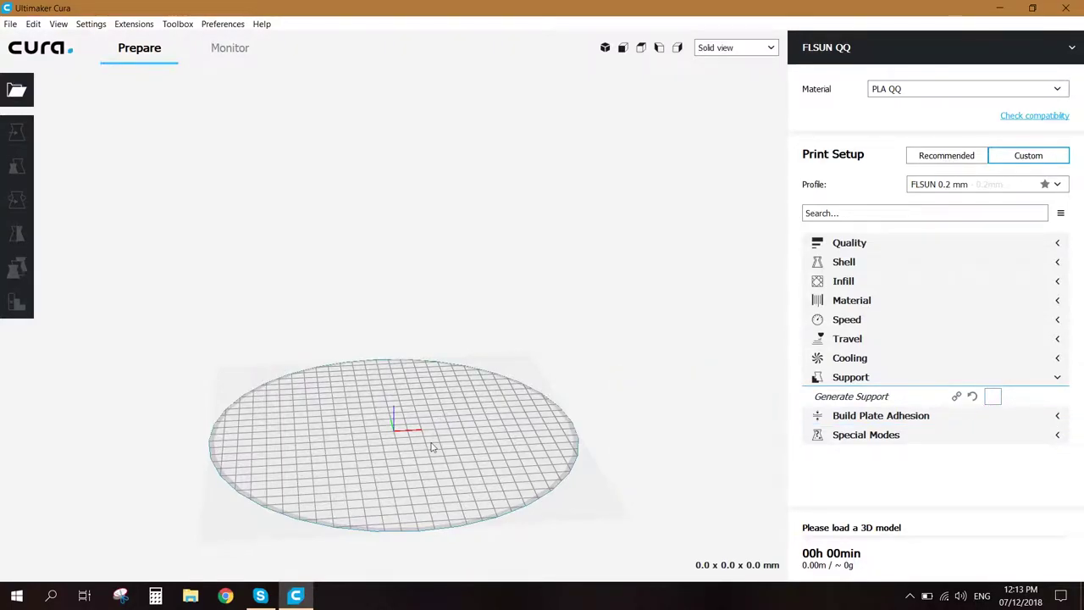
click(974, 377)
click(935, 395)
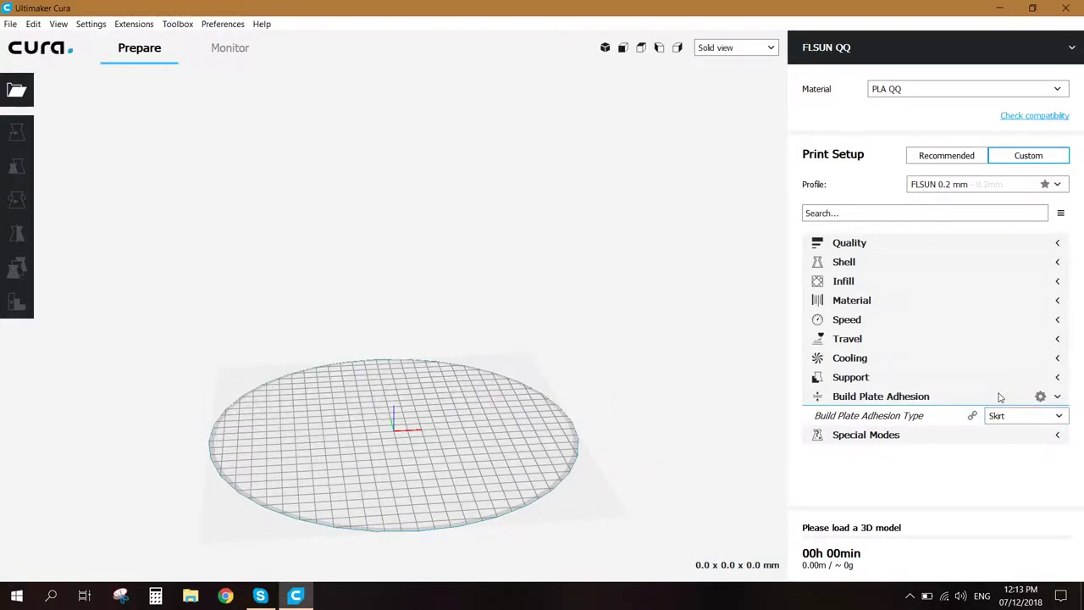
click(960, 415)
mouse_move(843, 447)
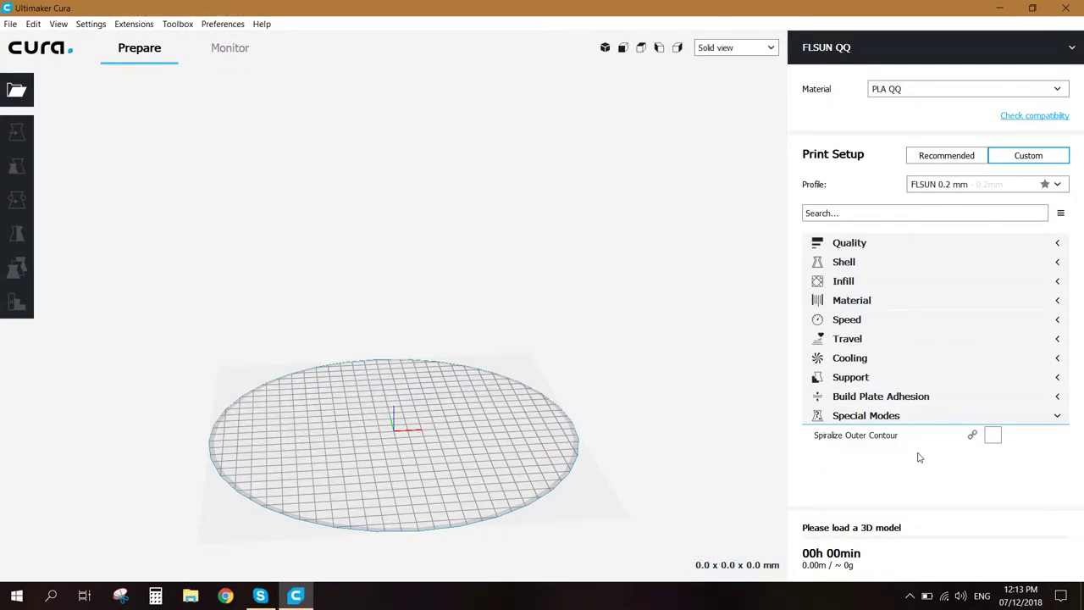
click(891, 418)
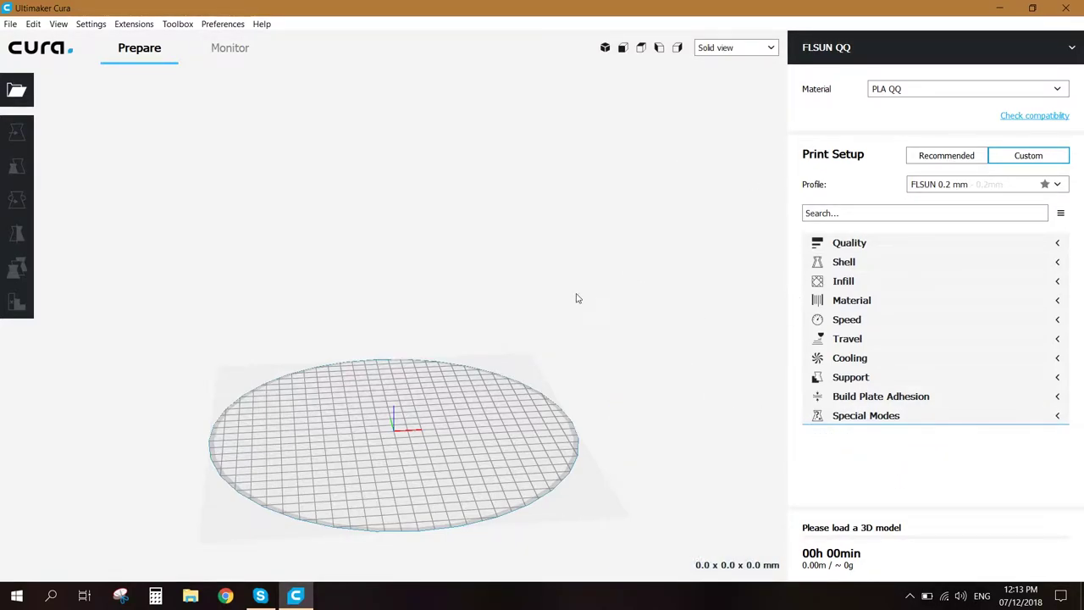